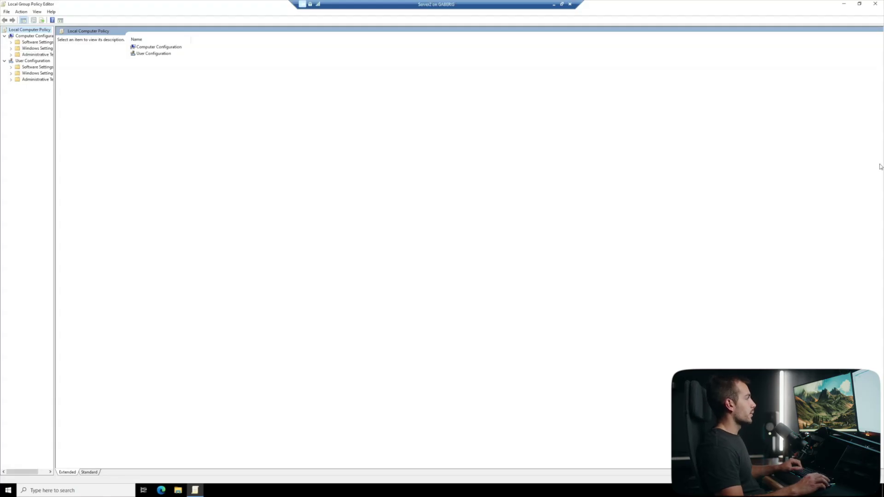
Widen the policy tree pane so its folder labels show in full
{"action": "left_click_drag", "start_coordinate": [54, 249], "coordinate": [115, 248]}
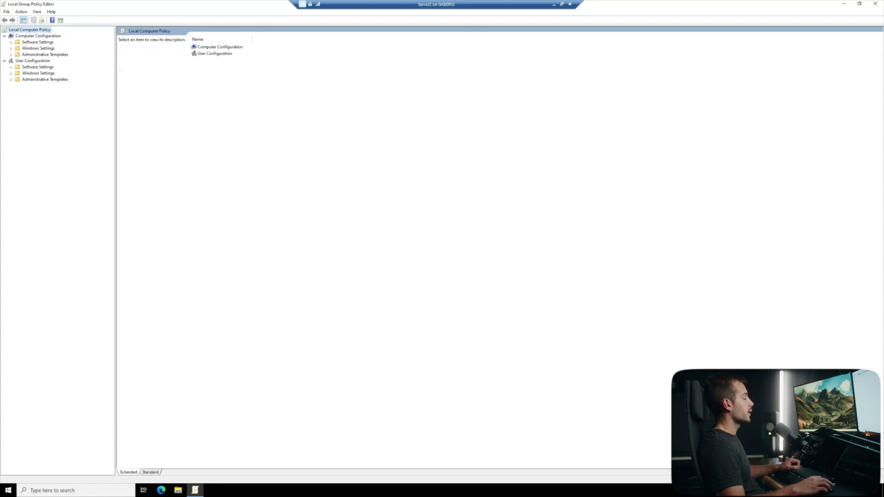
Expand Administrative Templates > Windows Components > Remote Desktop Services > Session Host and select Licensing
{"action": "left_click", "coordinate": [10, 54]}
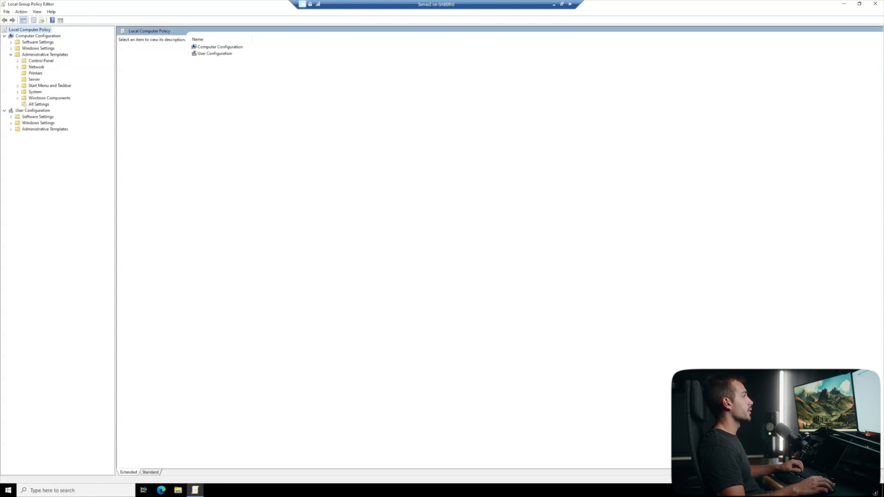
{"action": "left_click", "coordinate": [18, 98]}
{"action": "scroll", "coordinate": [57, 249], "scroll_direction": "down", "scroll_amount": 5}
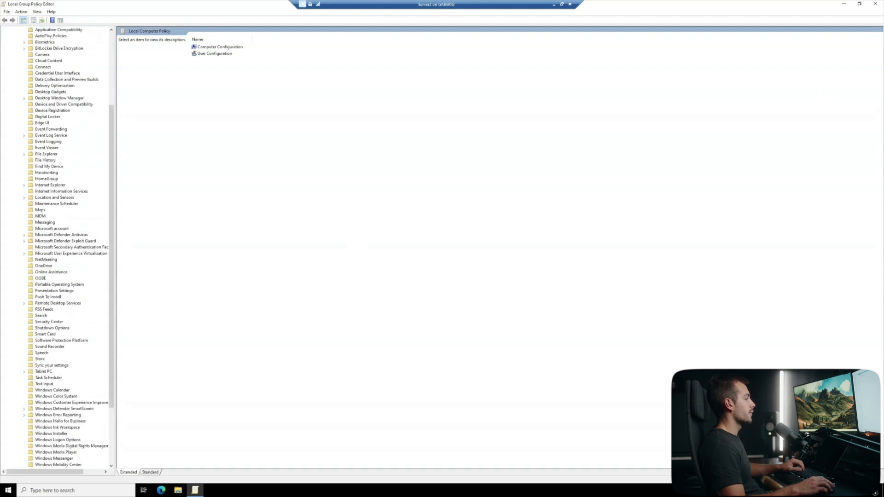
{"action": "scroll", "coordinate": [58, 248], "scroll_direction": "down", "scroll_amount": 5}
{"action": "scroll", "coordinate": [57, 249], "scroll_direction": "up", "scroll_amount": 3}
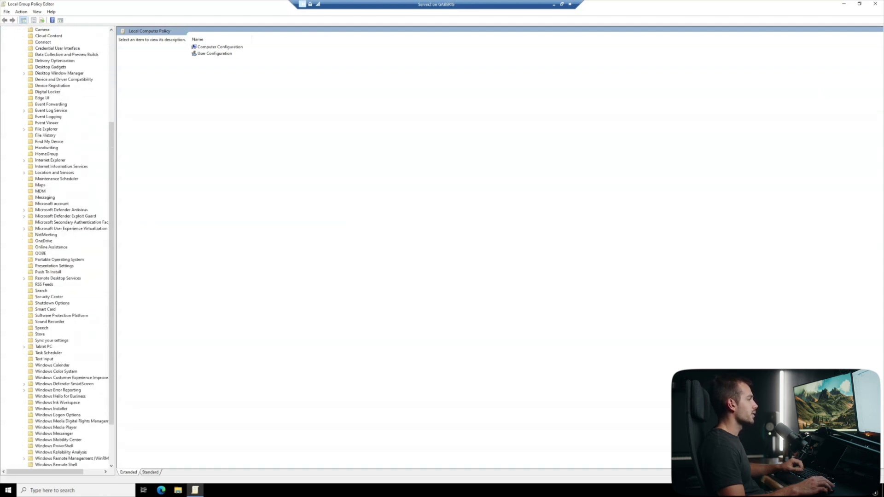
{"action": "left_click", "coordinate": [24, 277]}
{"action": "left_click", "coordinate": [53, 284]}
{"action": "left_click", "coordinate": [68, 296]}
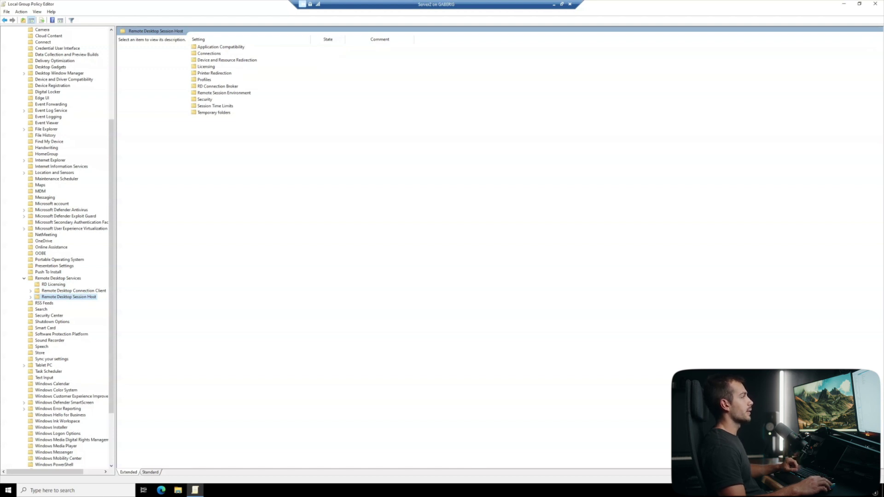
{"action": "left_click", "coordinate": [206, 66]}
Enable 'Use the specified Remote Desktop license servers' with Server2 and Server1
{"action": "key", "text": "Return"}
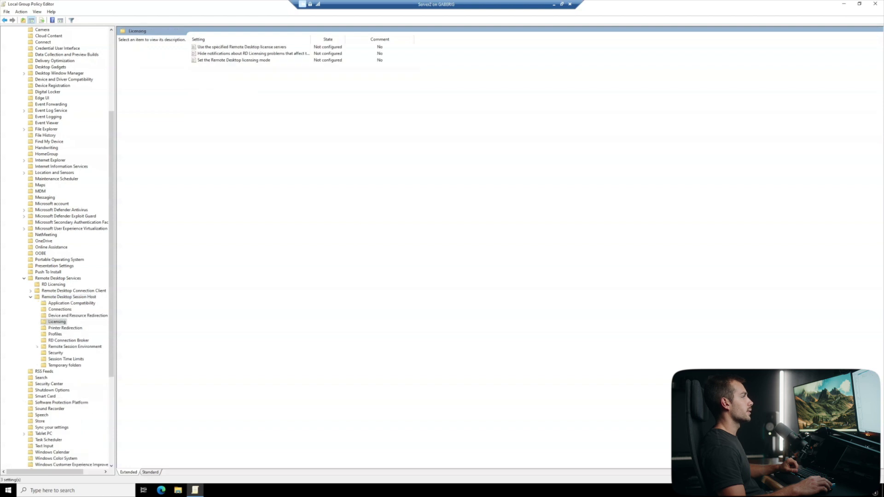
{"action": "key", "text": "Down"}
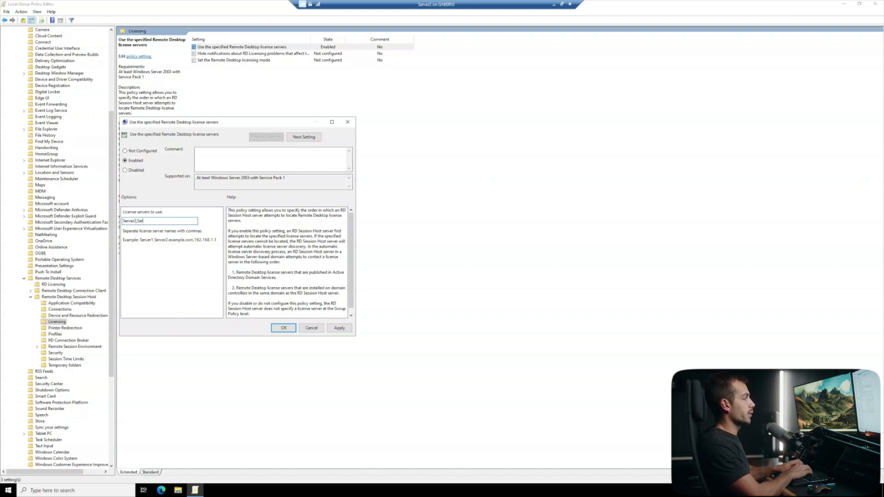
{"action": "type", "text": "ver1"}
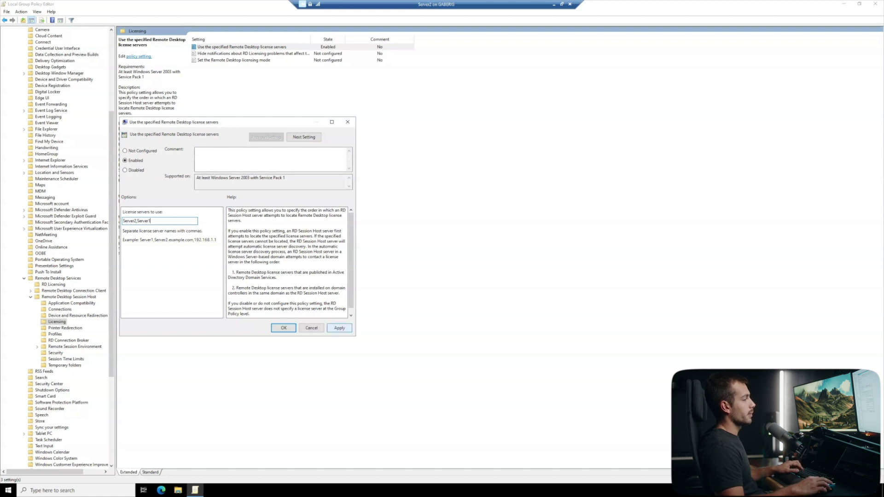
{"action": "key", "text": "Return"}
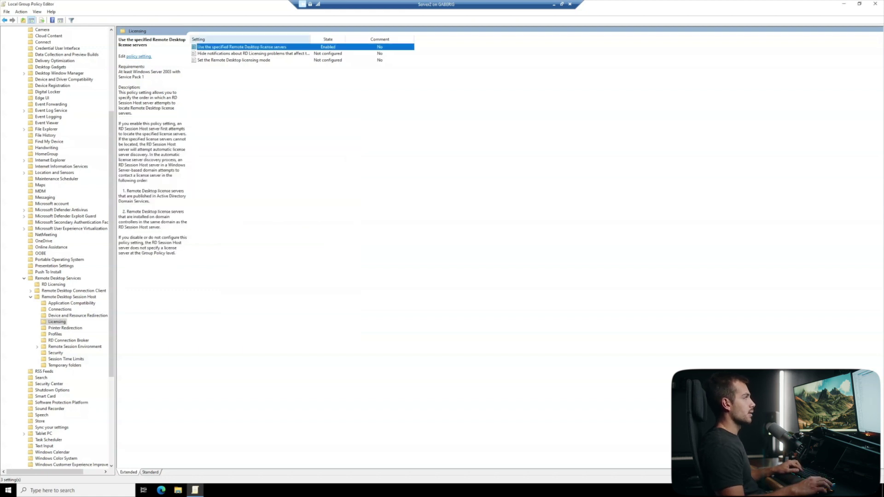
Open the 'Set the Remote Desktop licensing mode' policy settings
{"action": "key", "text": "Down"}
{"action": "key", "text": "Down"}
{"action": "key", "text": "Return"}
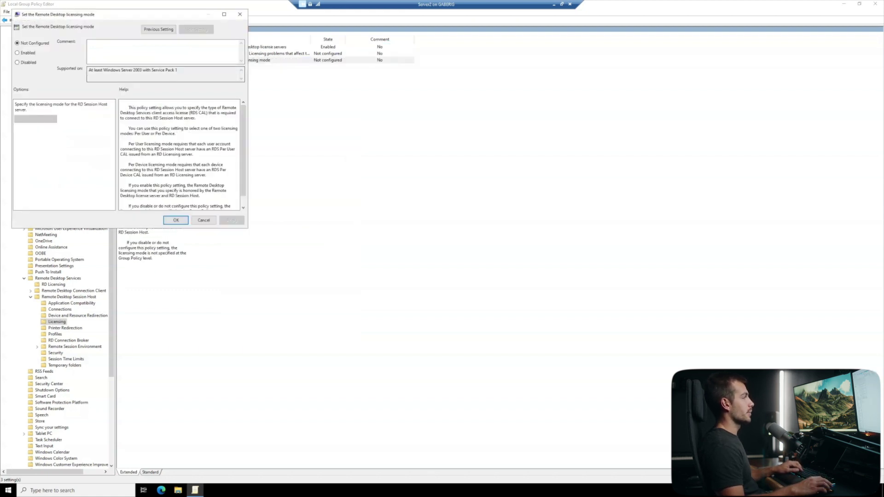